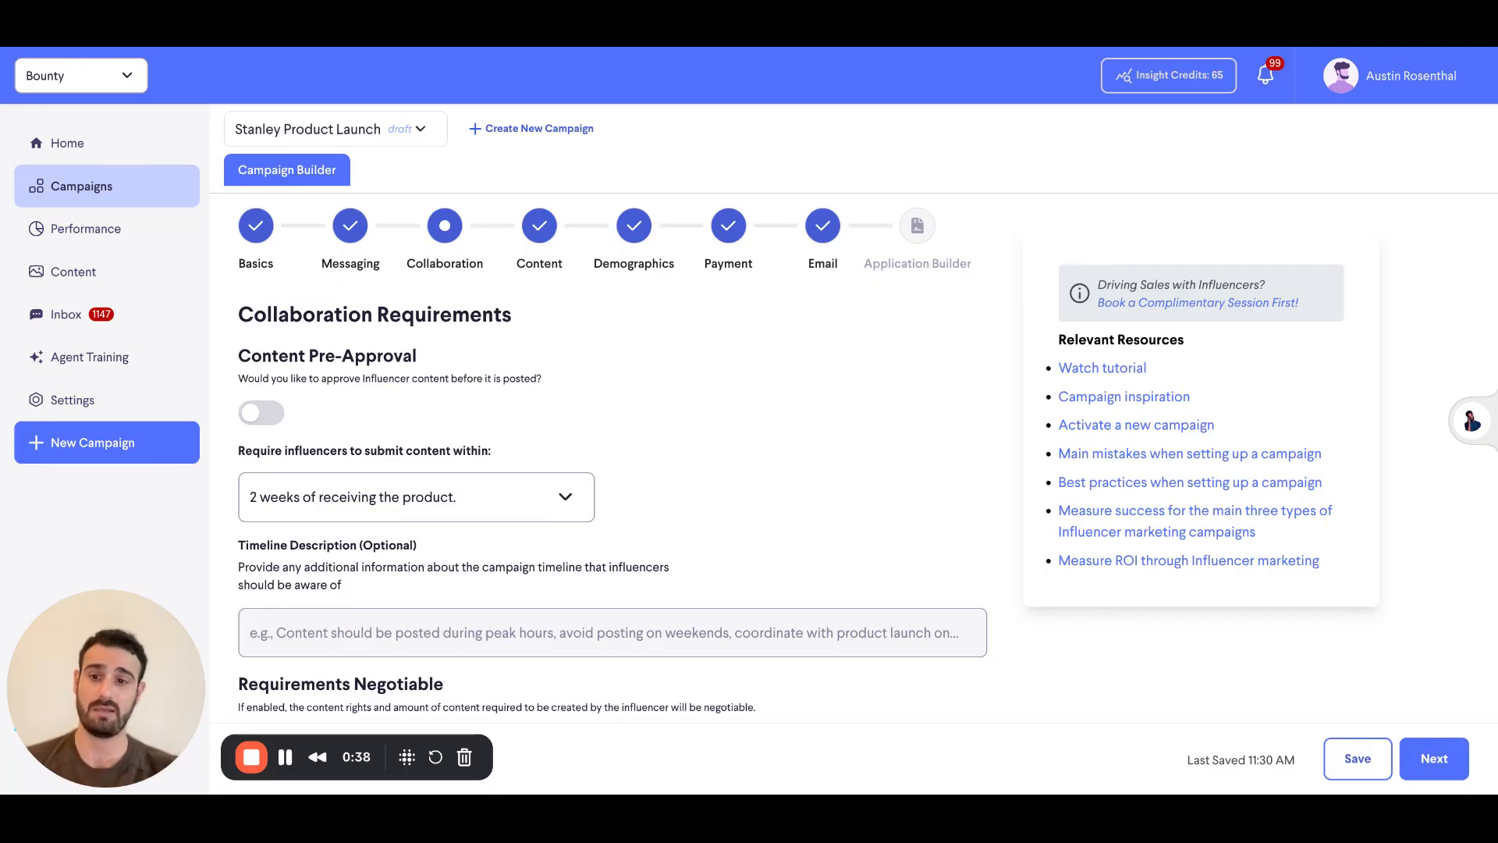
# - Examine the content pre-approval setting and the available deadlines for influencers to submit content
pyautogui.click(285, 421)
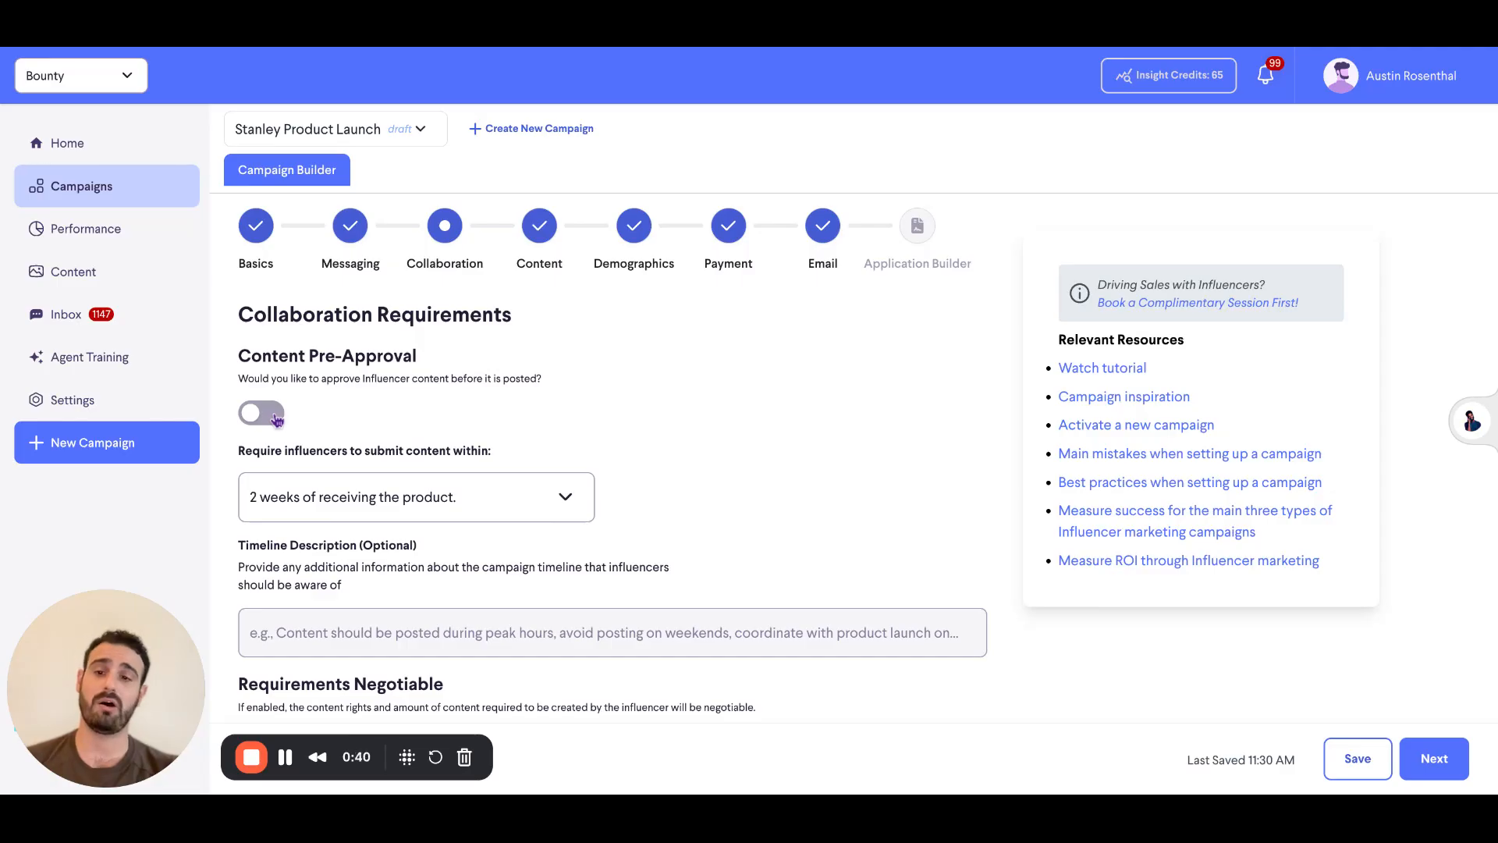
pyautogui.click(287, 422)
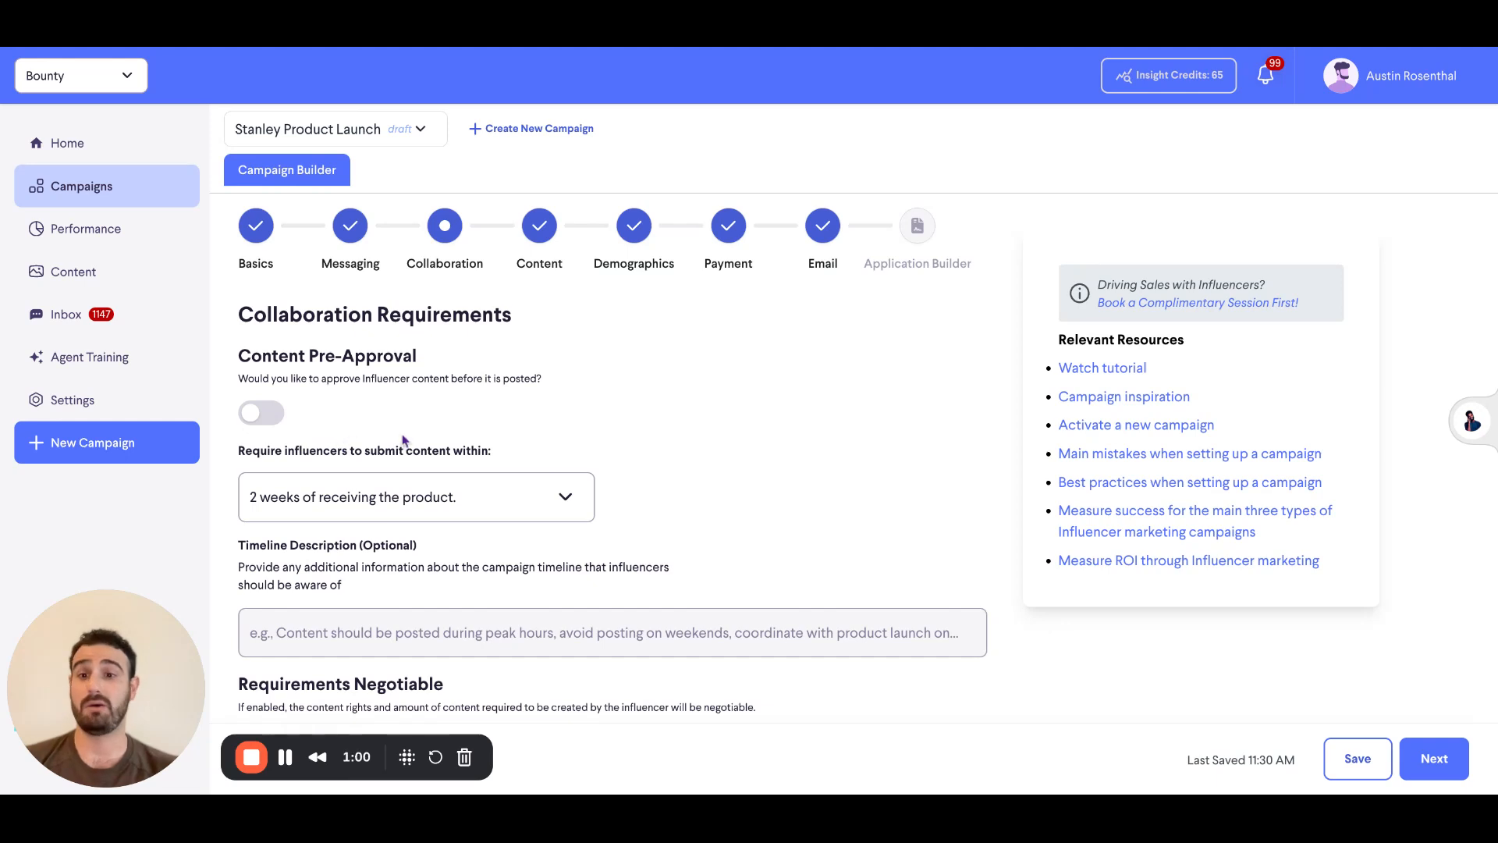
pyautogui.scroll(-3, 395, 436)
pyautogui.click(453, 295)
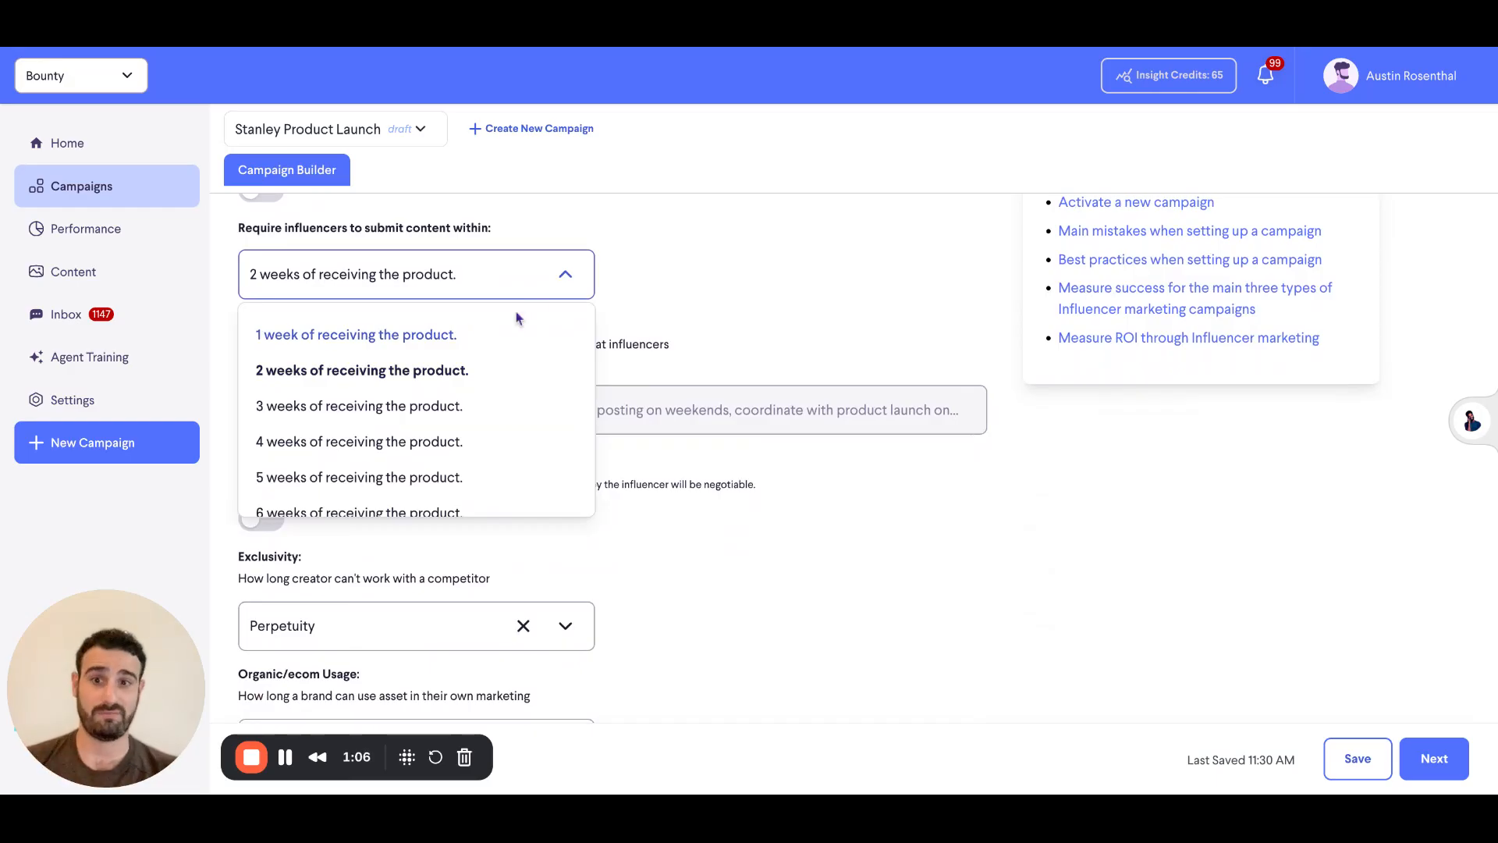
pyautogui.click(678, 279)
# - Examine the timeline description, negotiable requirements and usage-rights settings, including the duration options for exclusivity
pyautogui.scroll(-2, 678, 279)
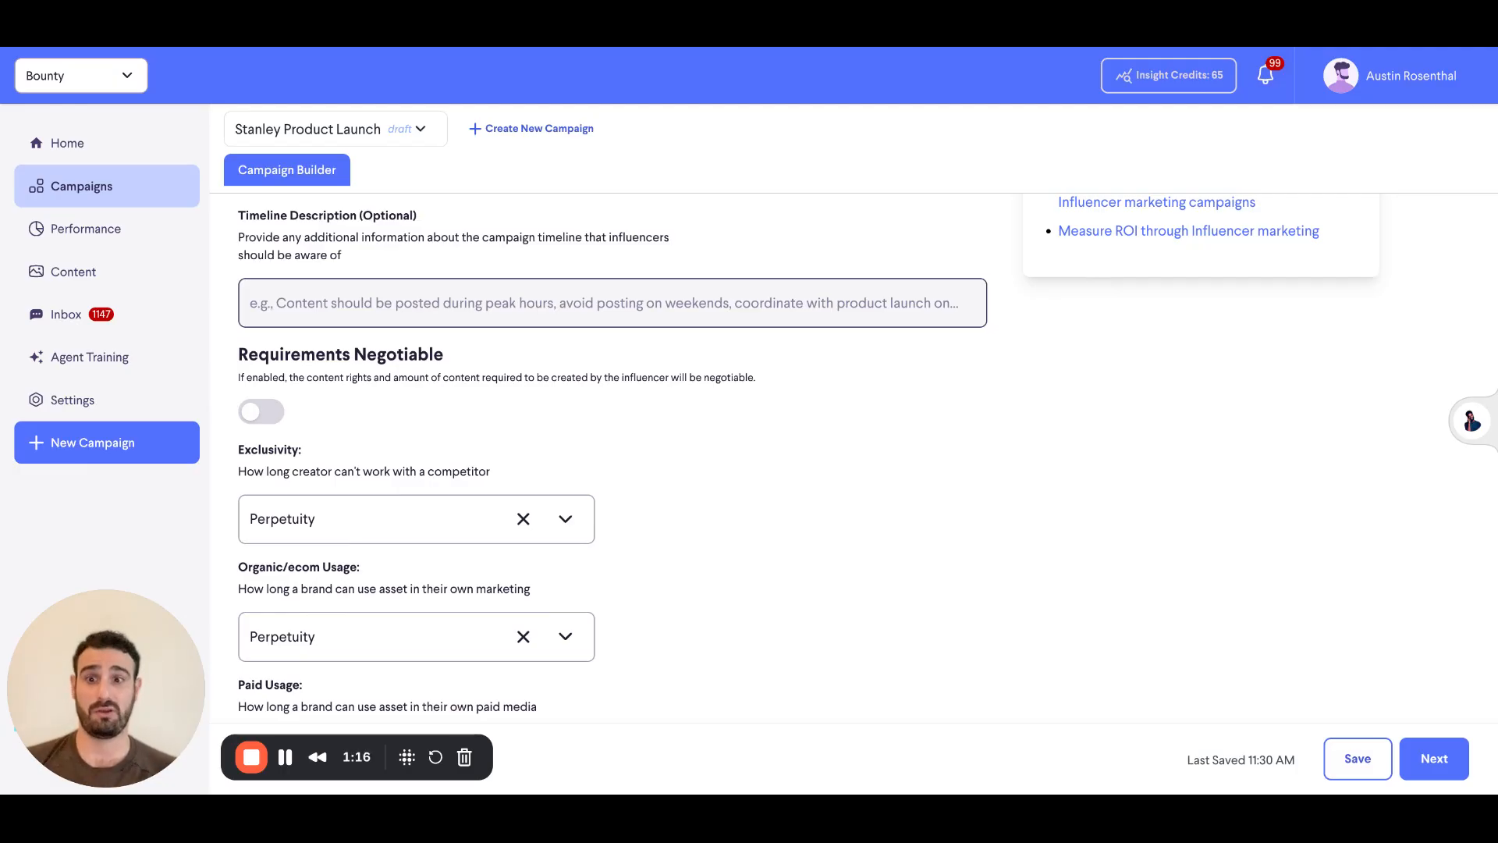
pyautogui.scroll(-3, 362, 271)
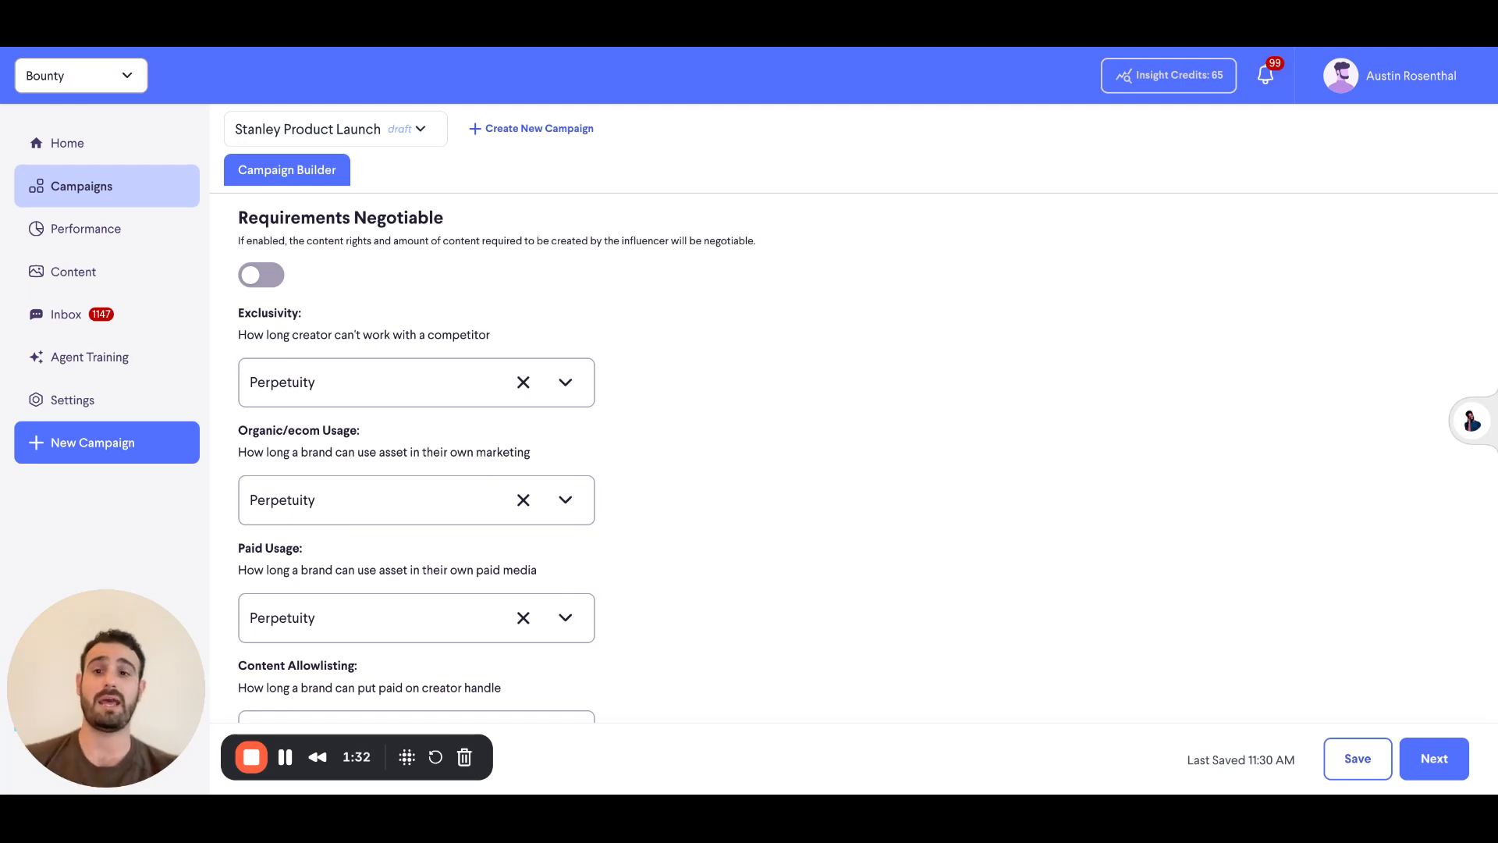
pyautogui.scroll(-2, 859, 460)
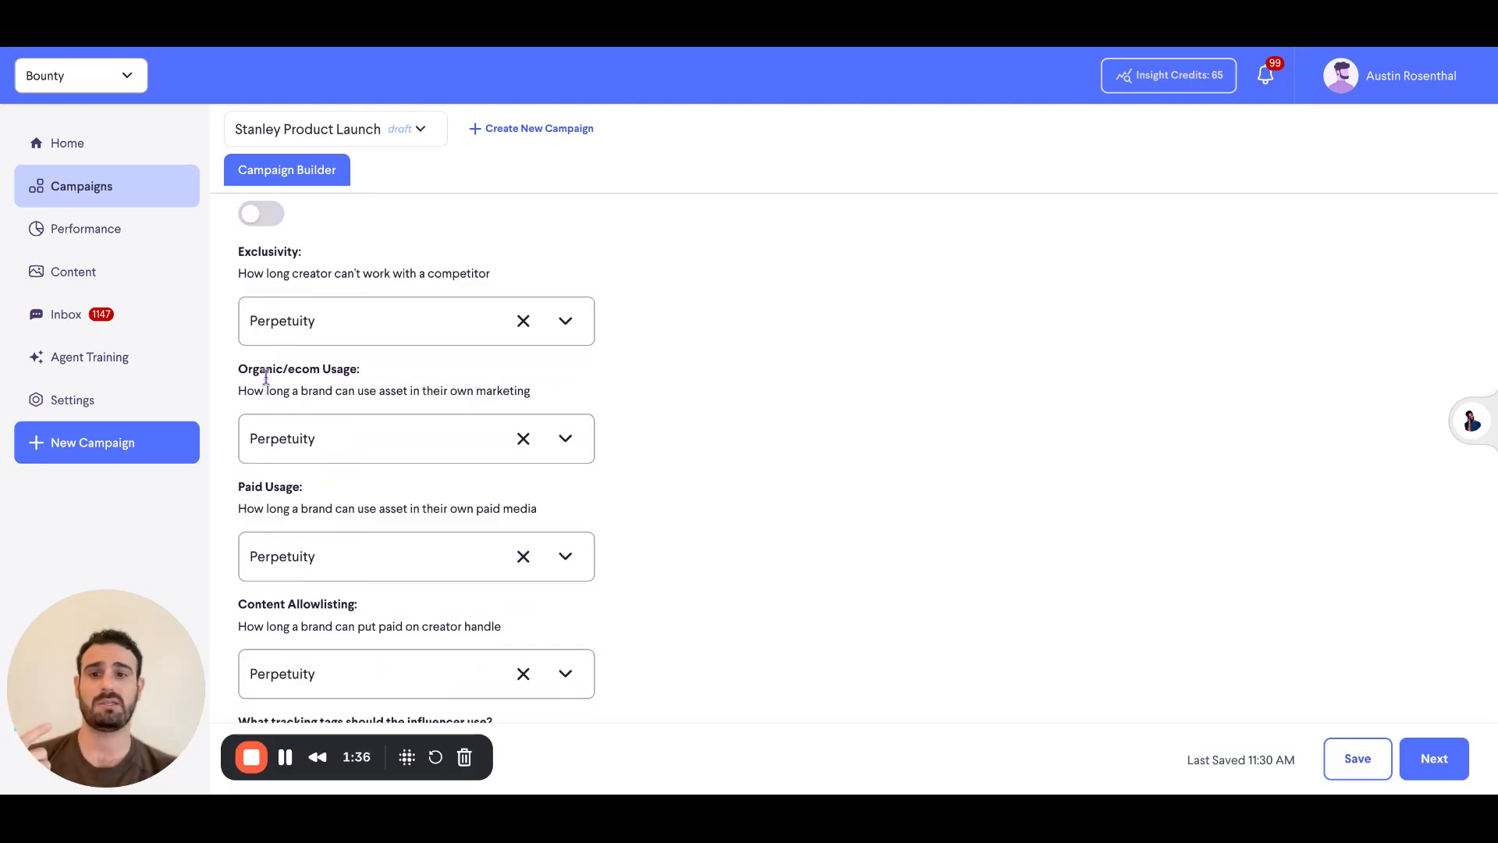
pyautogui.scroll(-2, 265, 378)
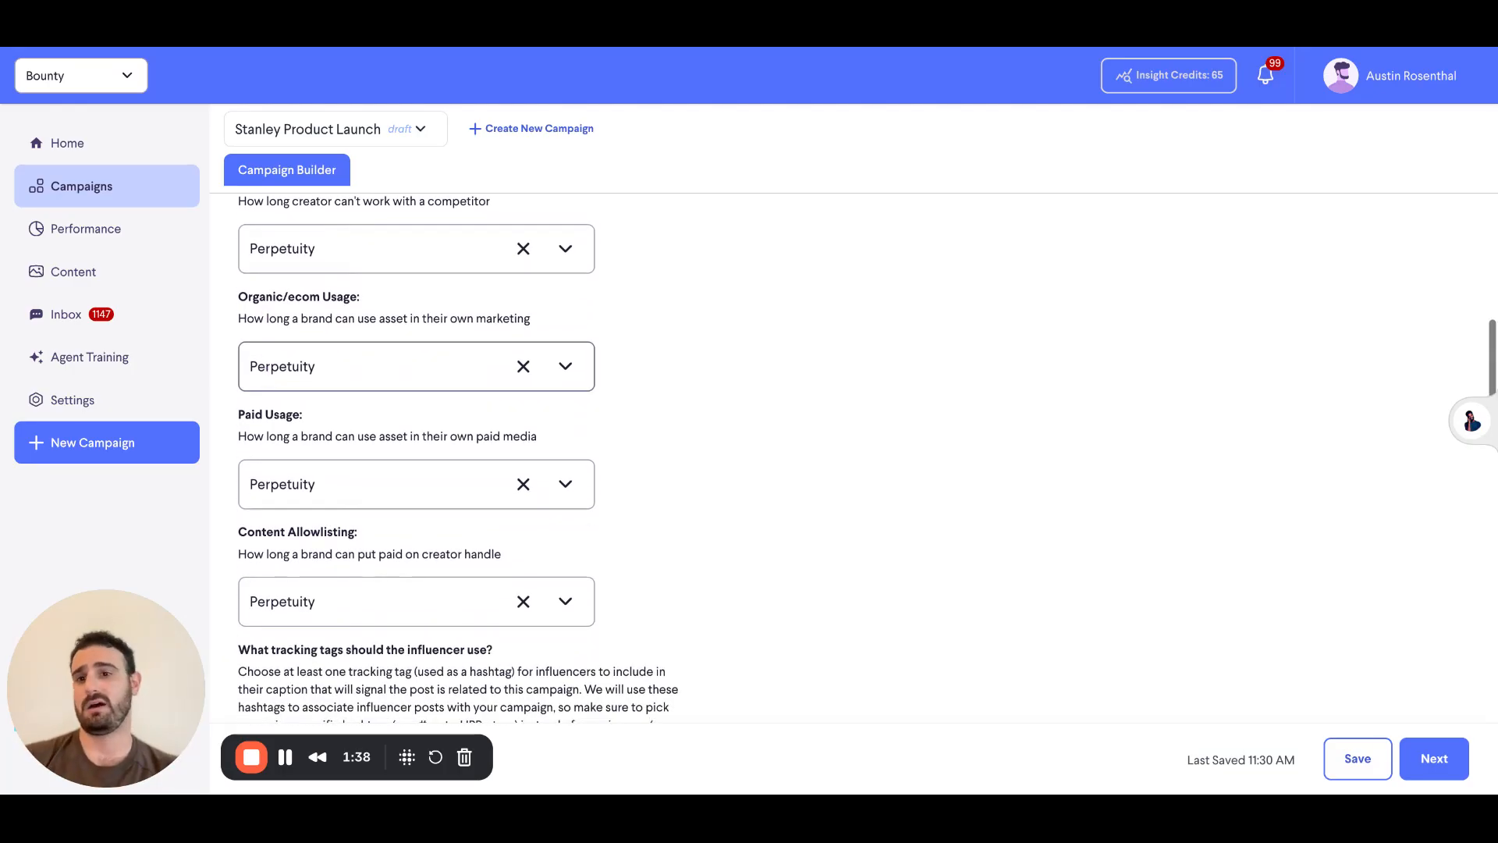
pyautogui.click(362, 265)
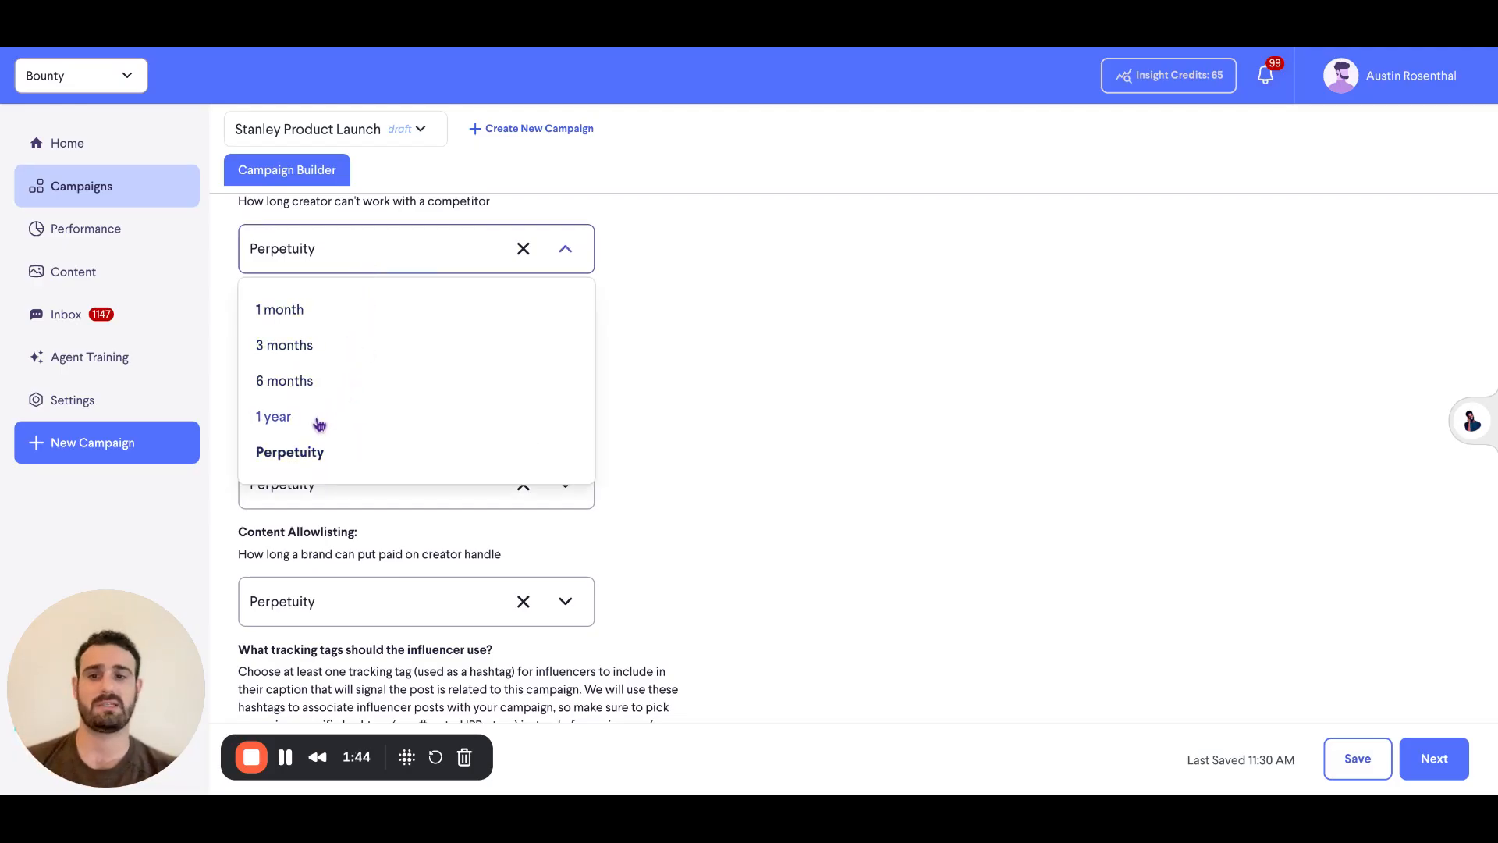
pyautogui.click(647, 390)
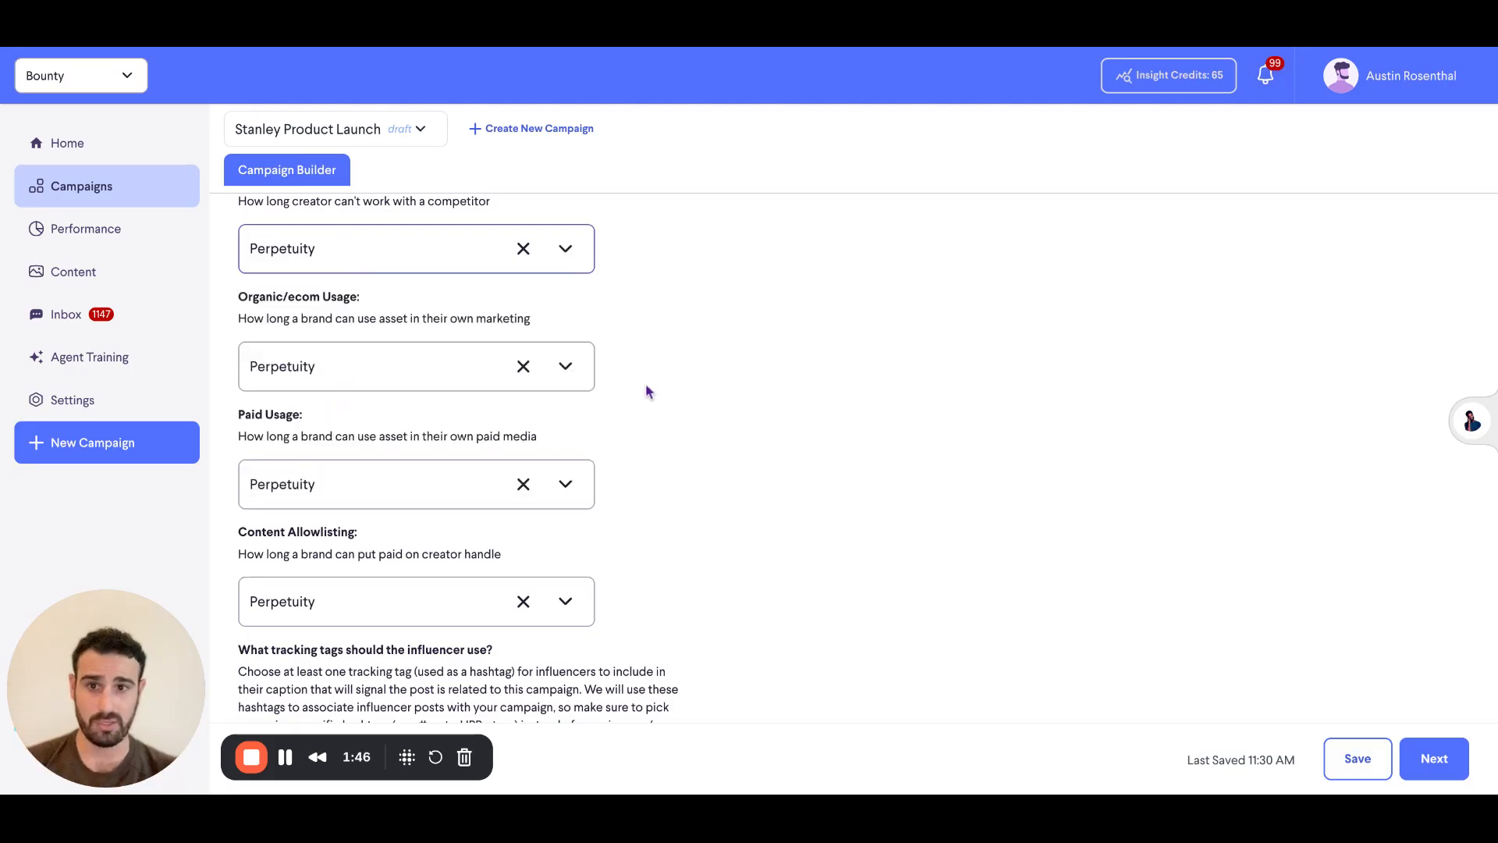
pyautogui.scroll(1, 646, 390)
pyautogui.scroll(1, 646, 390)
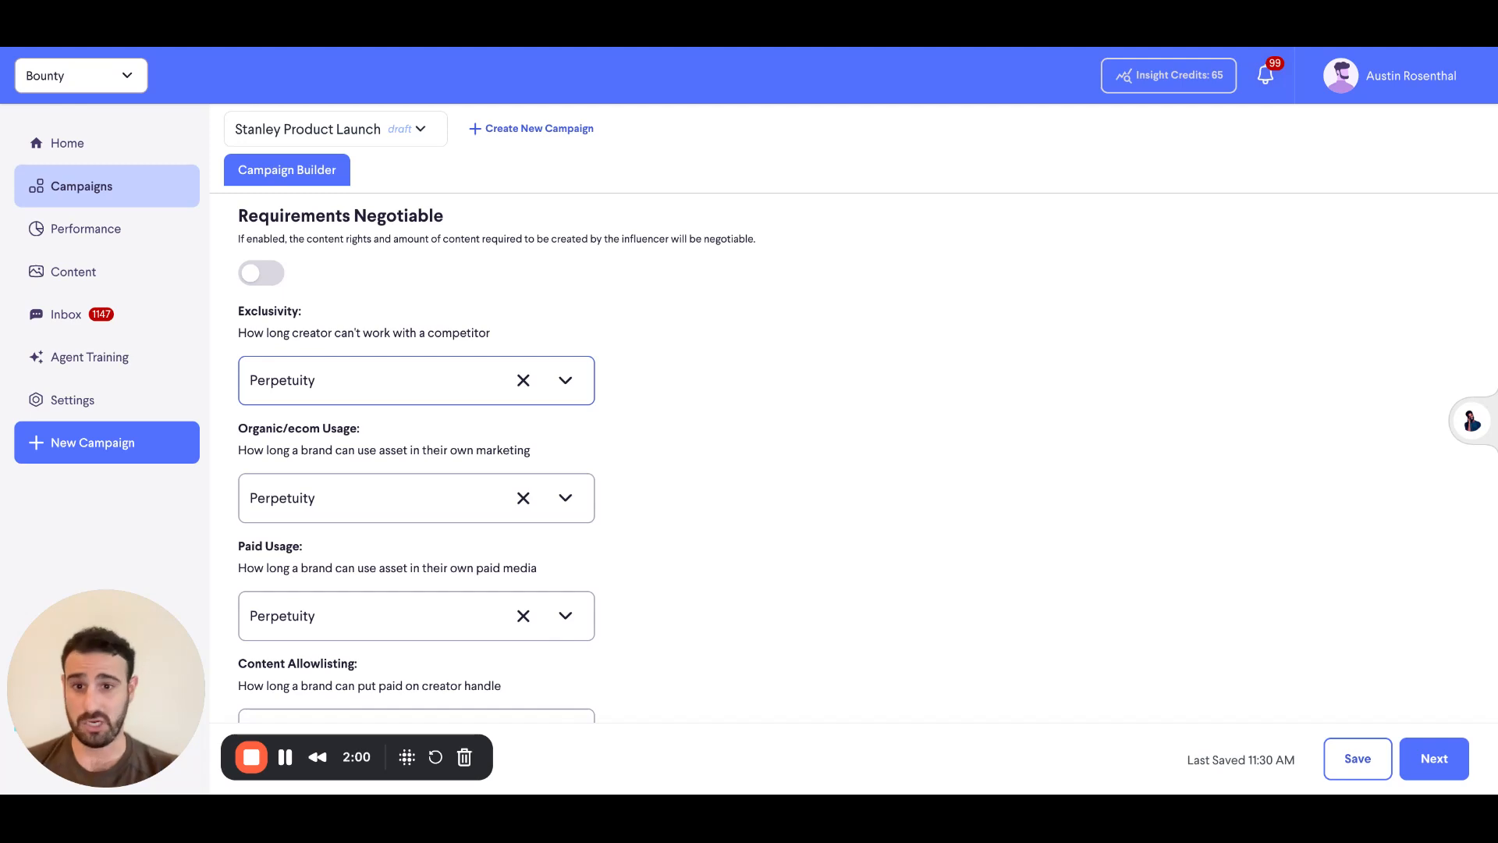
# - Add #stanley as a tracking tag for influencers to use in their captions
pyautogui.scroll(-7, 867, 461)
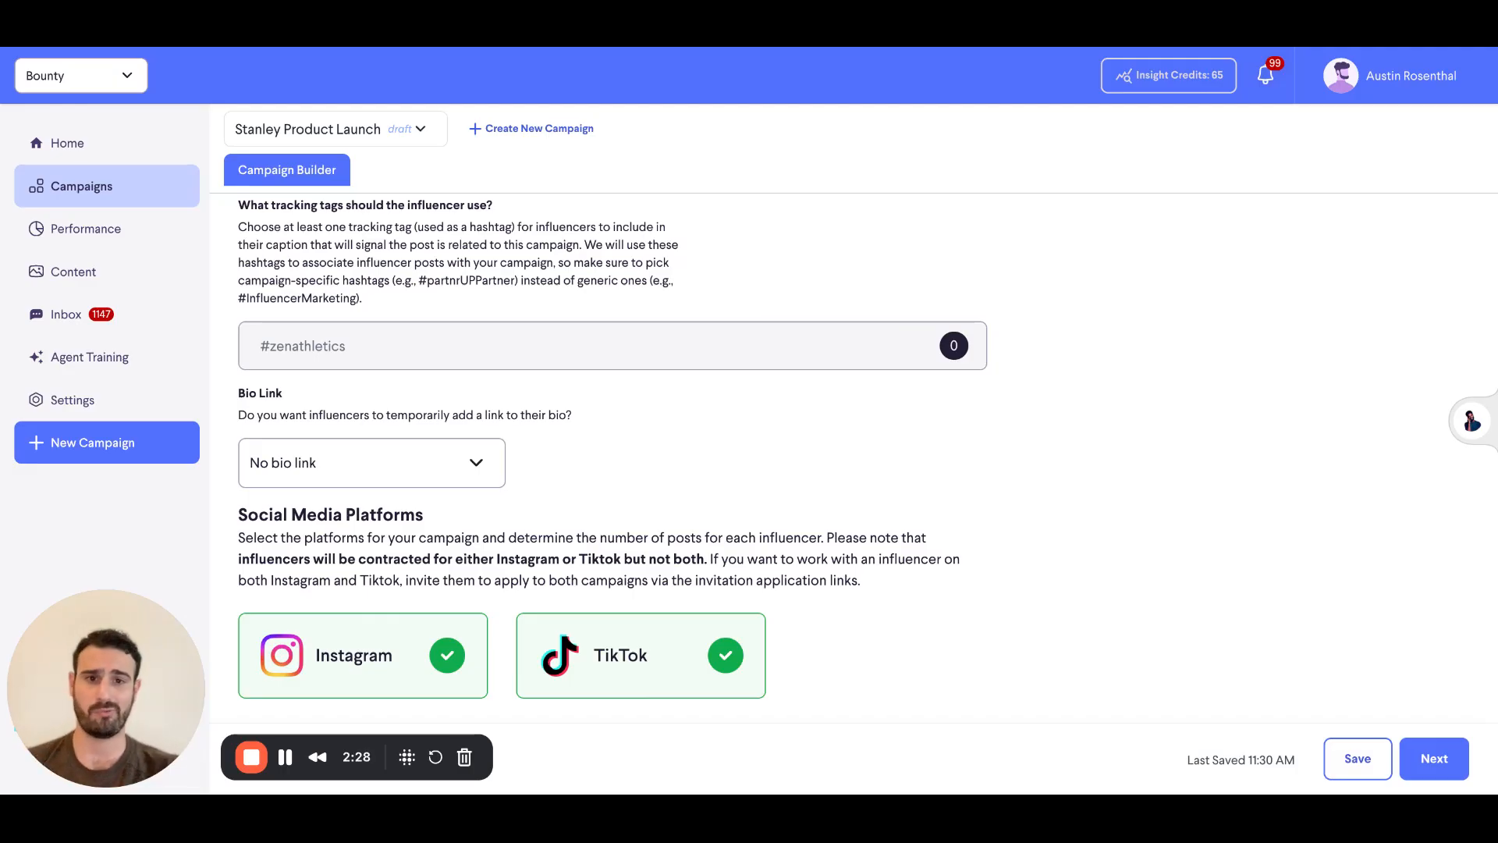
pyautogui.write('#stanley')
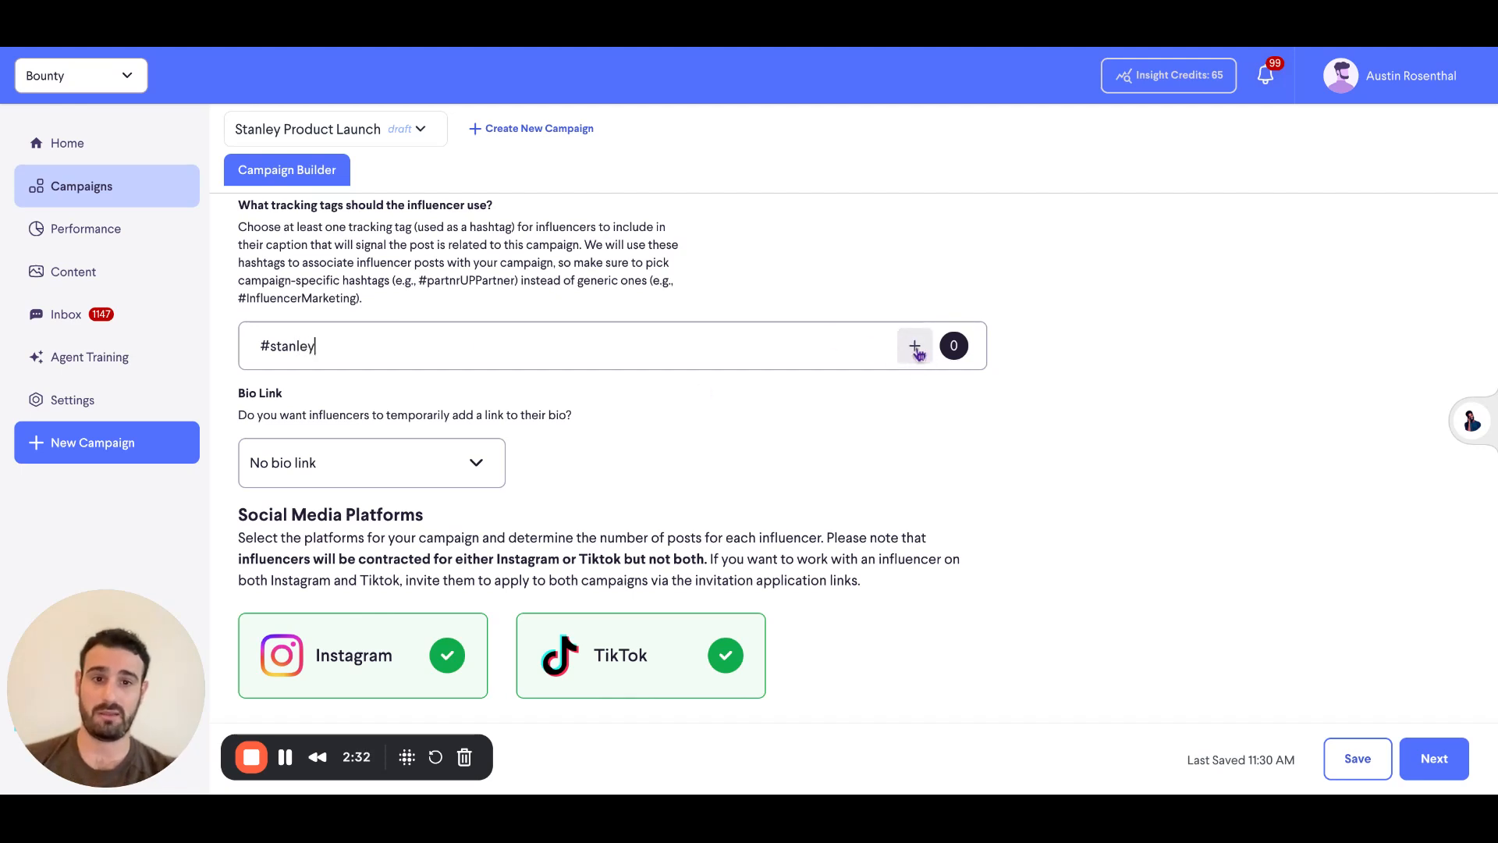
pyautogui.click(913, 346)
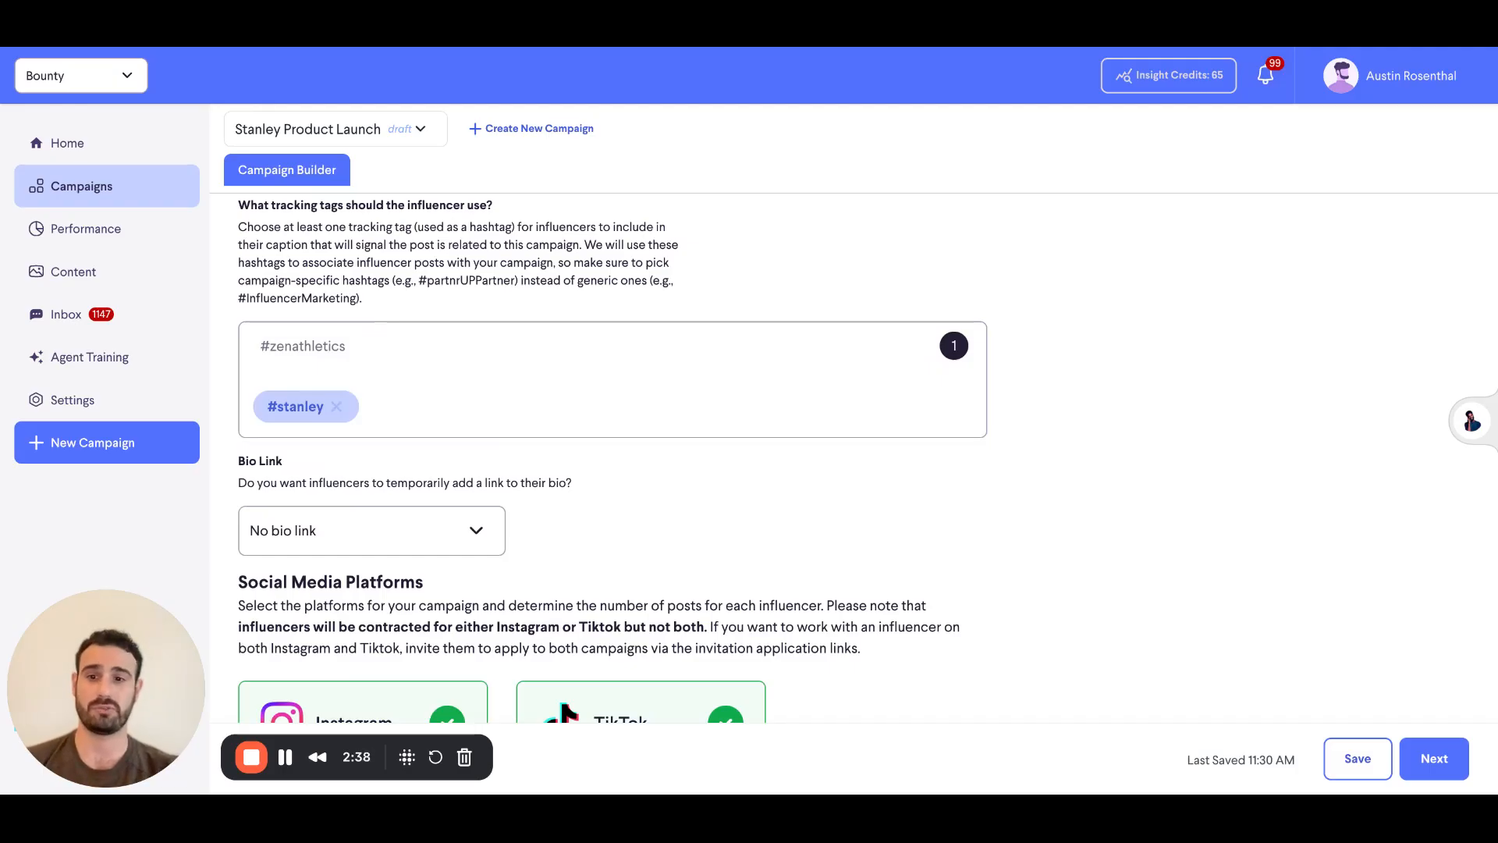
# - Examine the bio link options and the social media platform selection for the campaign
pyautogui.scroll(-3, 867, 457)
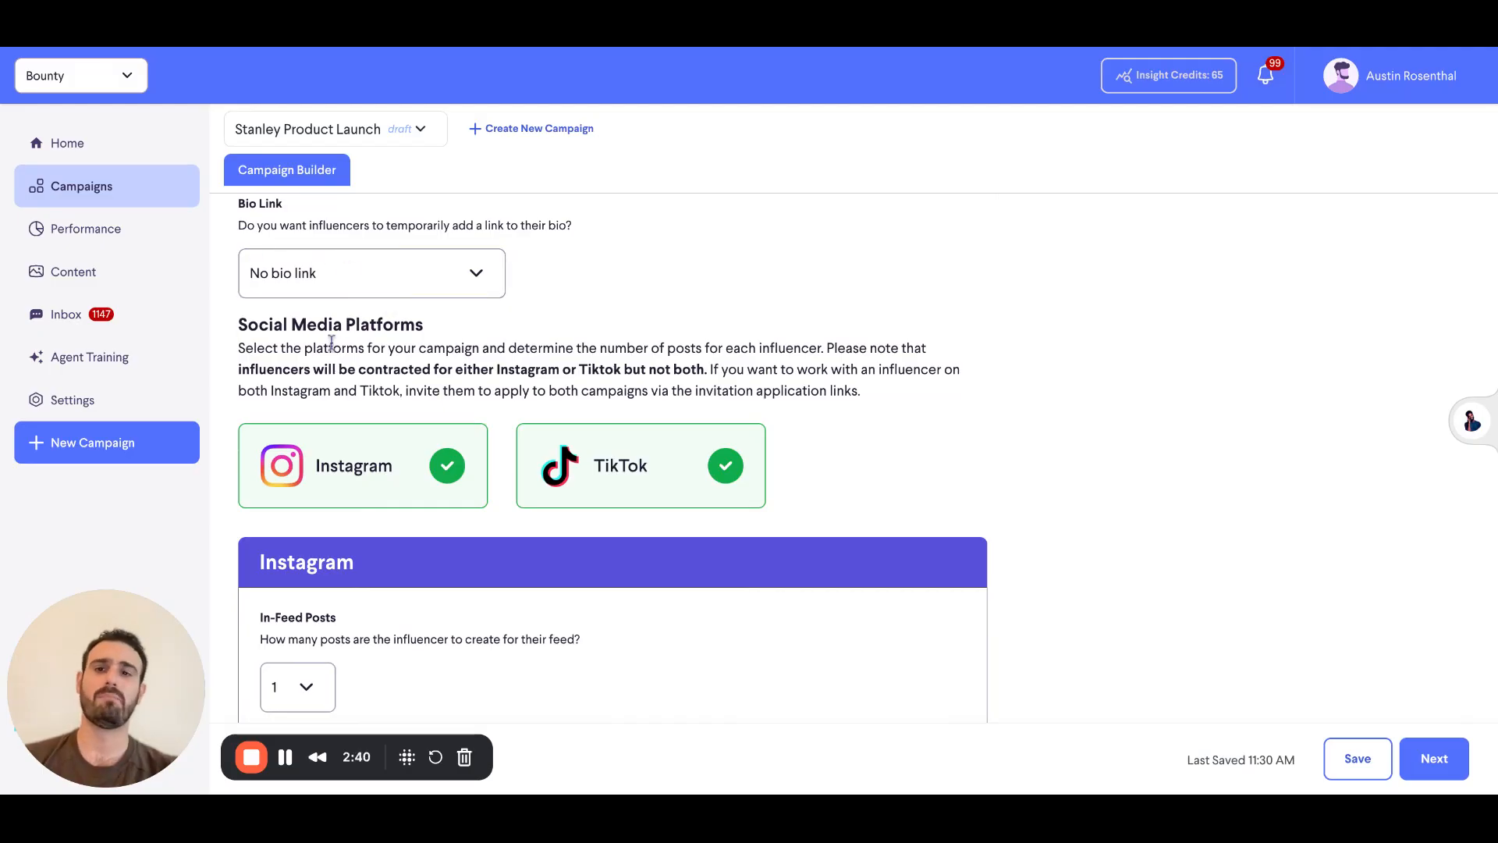
pyautogui.click(353, 279)
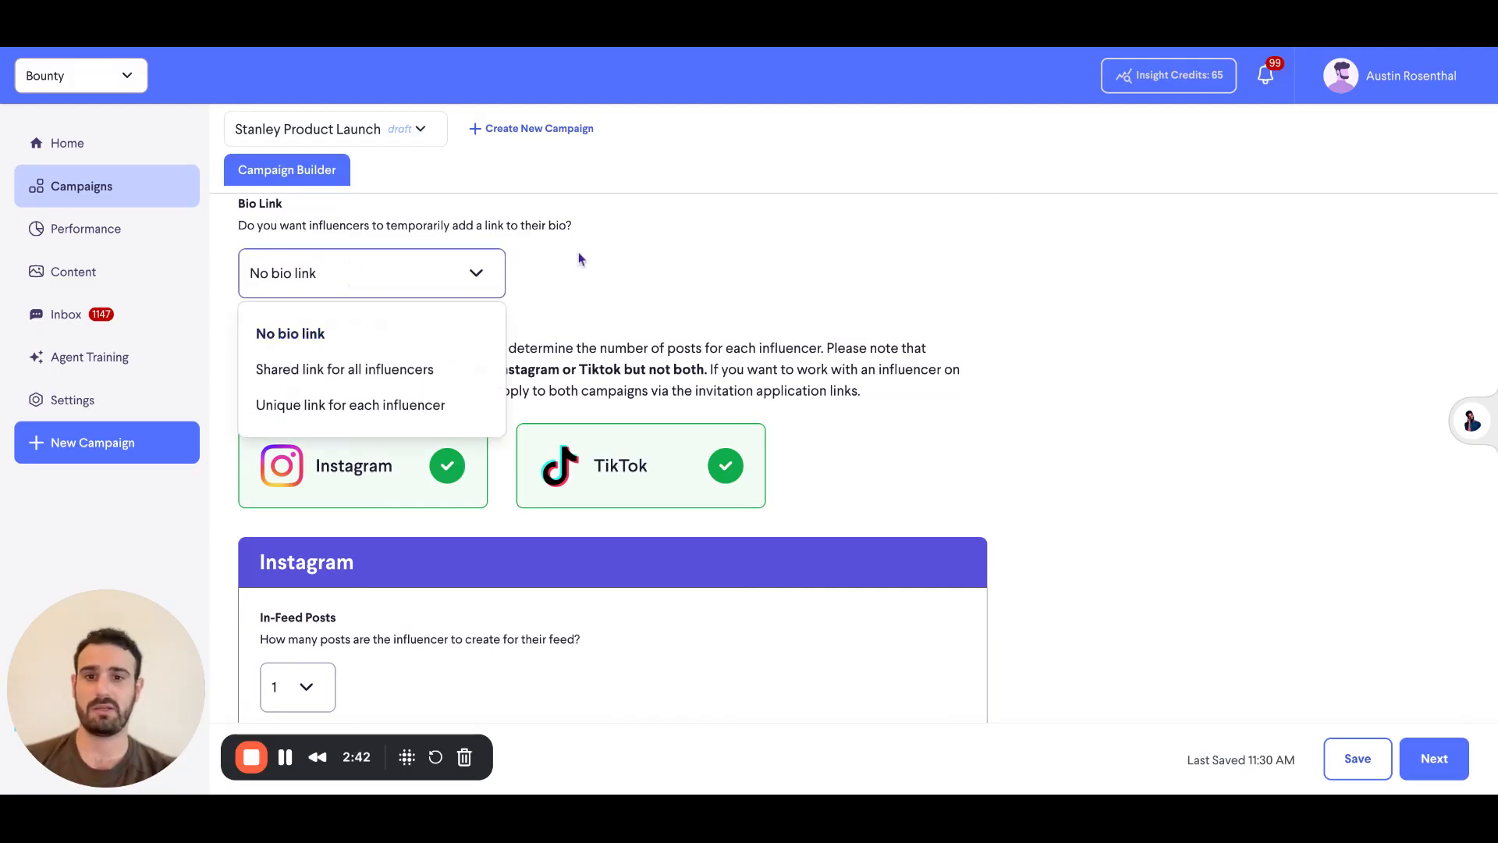
pyautogui.scroll(-1, 575, 258)
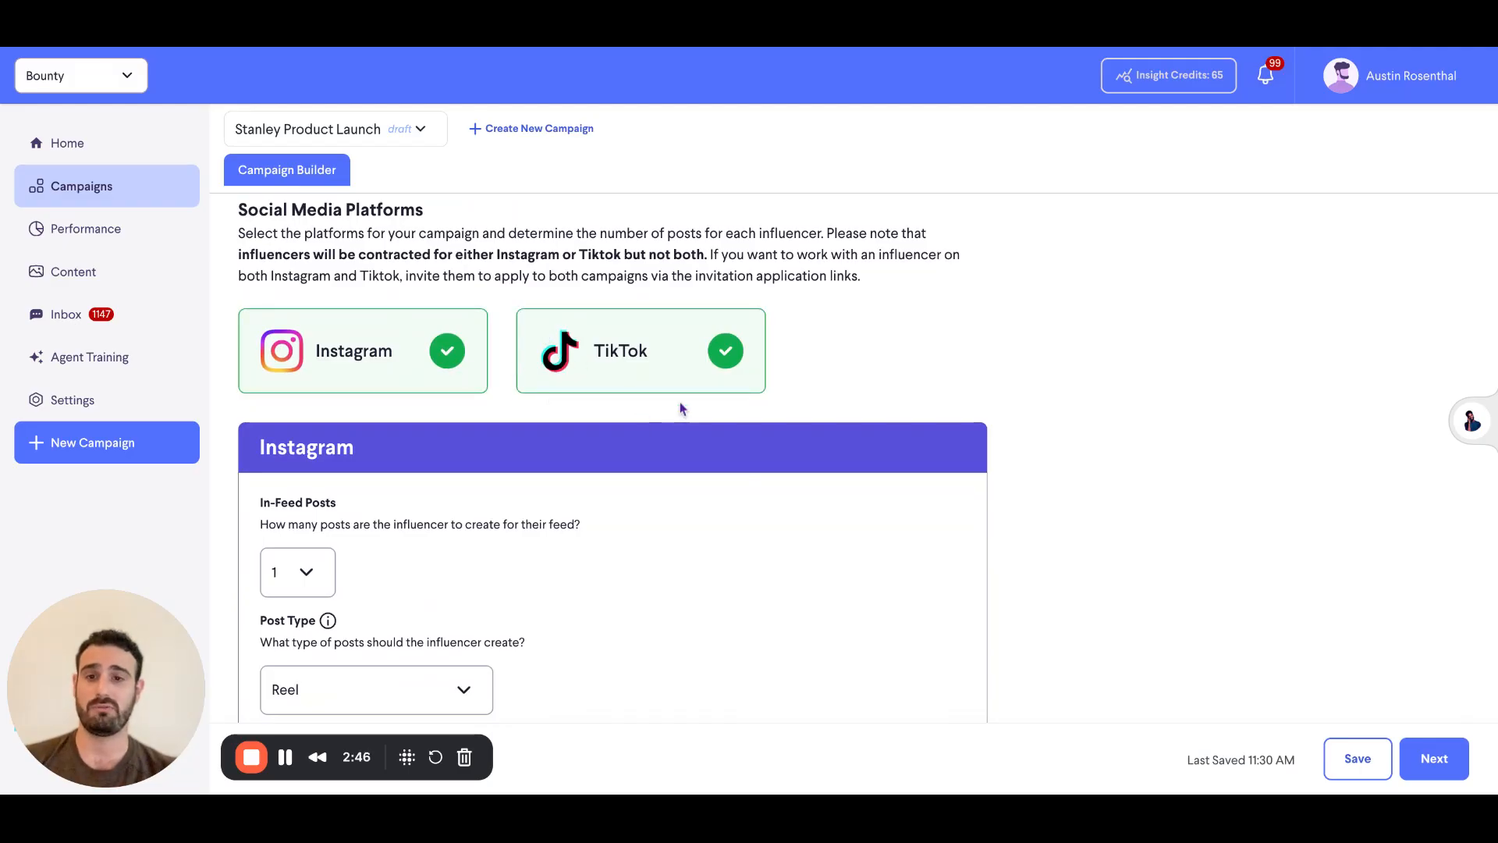
pyautogui.click(658, 367)
pyautogui.click(581, 346)
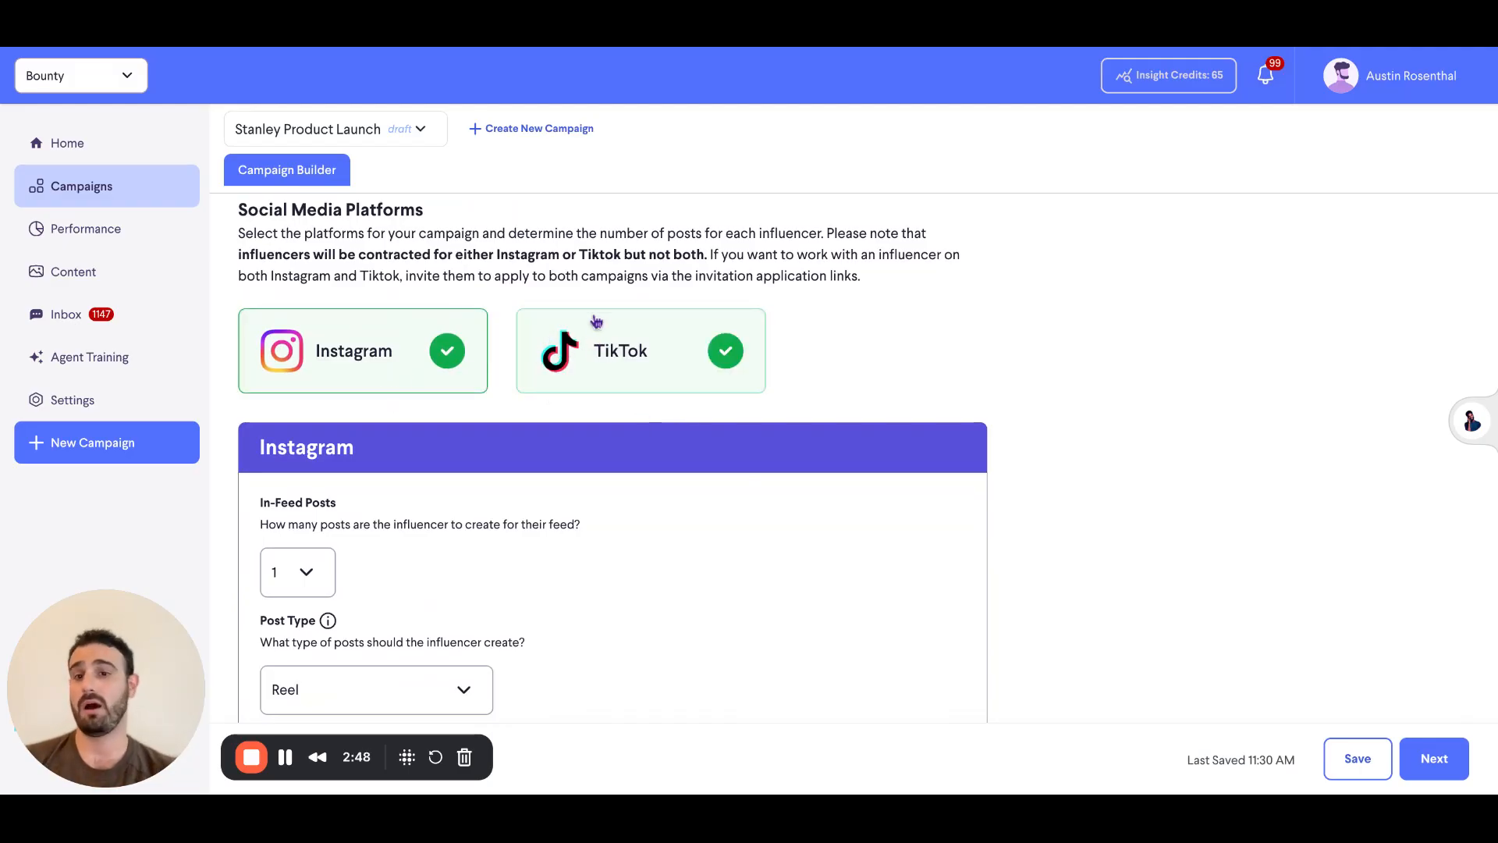
# - Examine the in-feed post count and post type options for Instagram
pyautogui.scroll(-3, 601, 327)
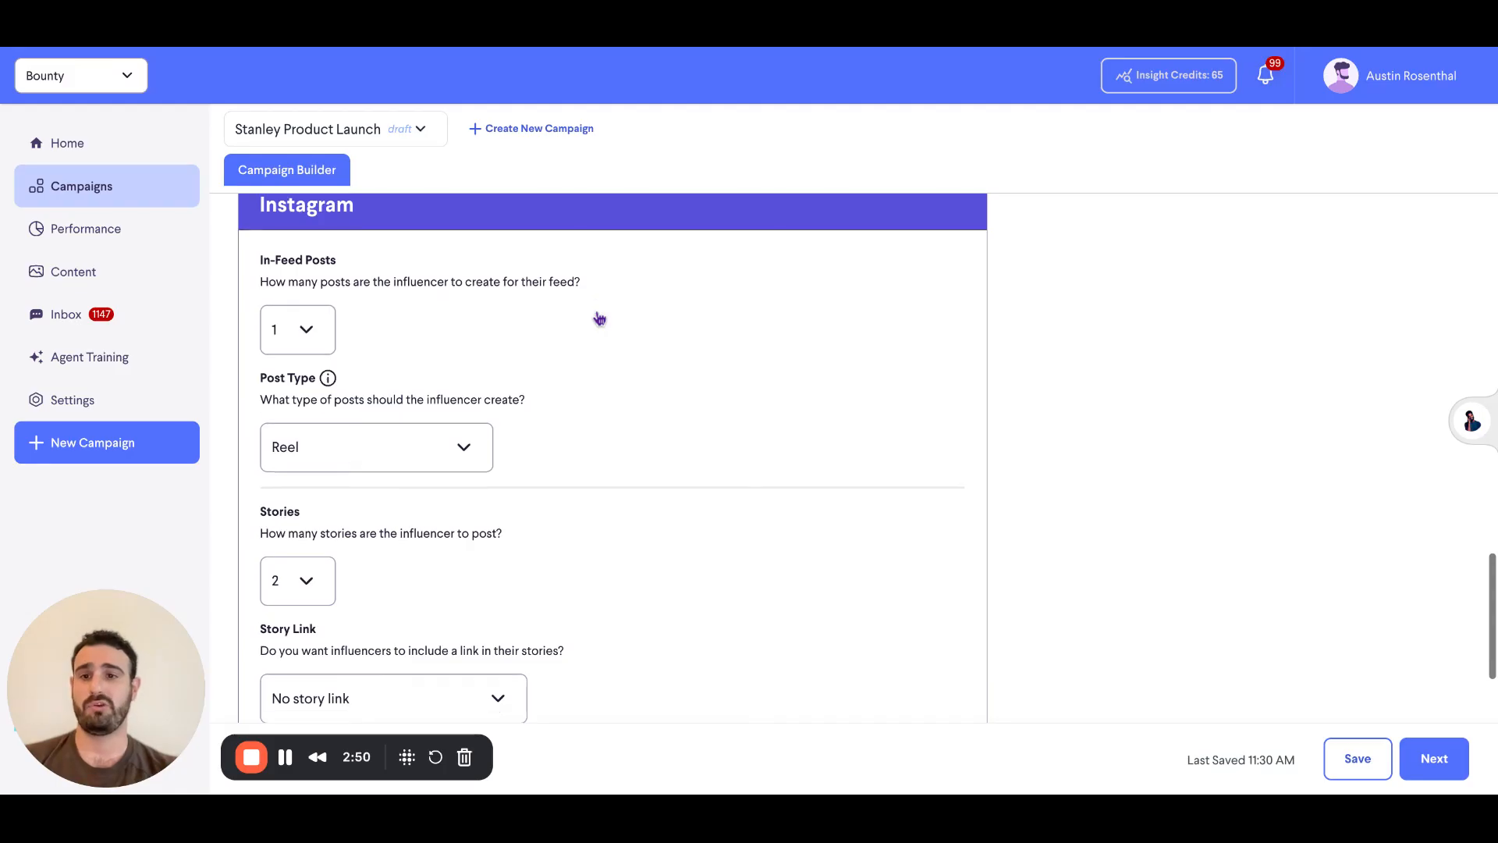
pyautogui.click(304, 343)
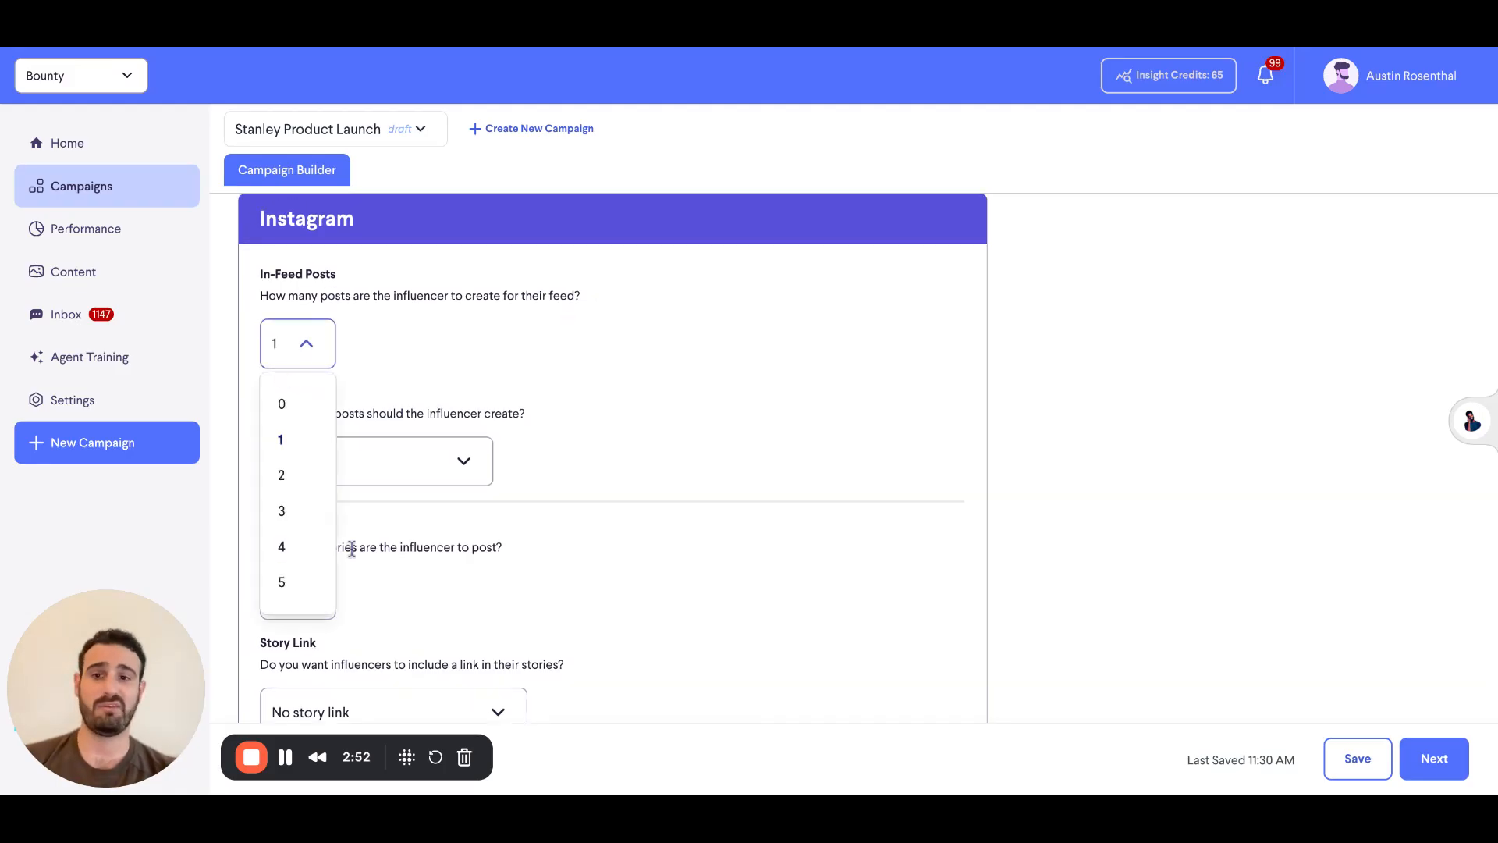
pyautogui.click(399, 341)
pyautogui.scroll(-1, 400, 341)
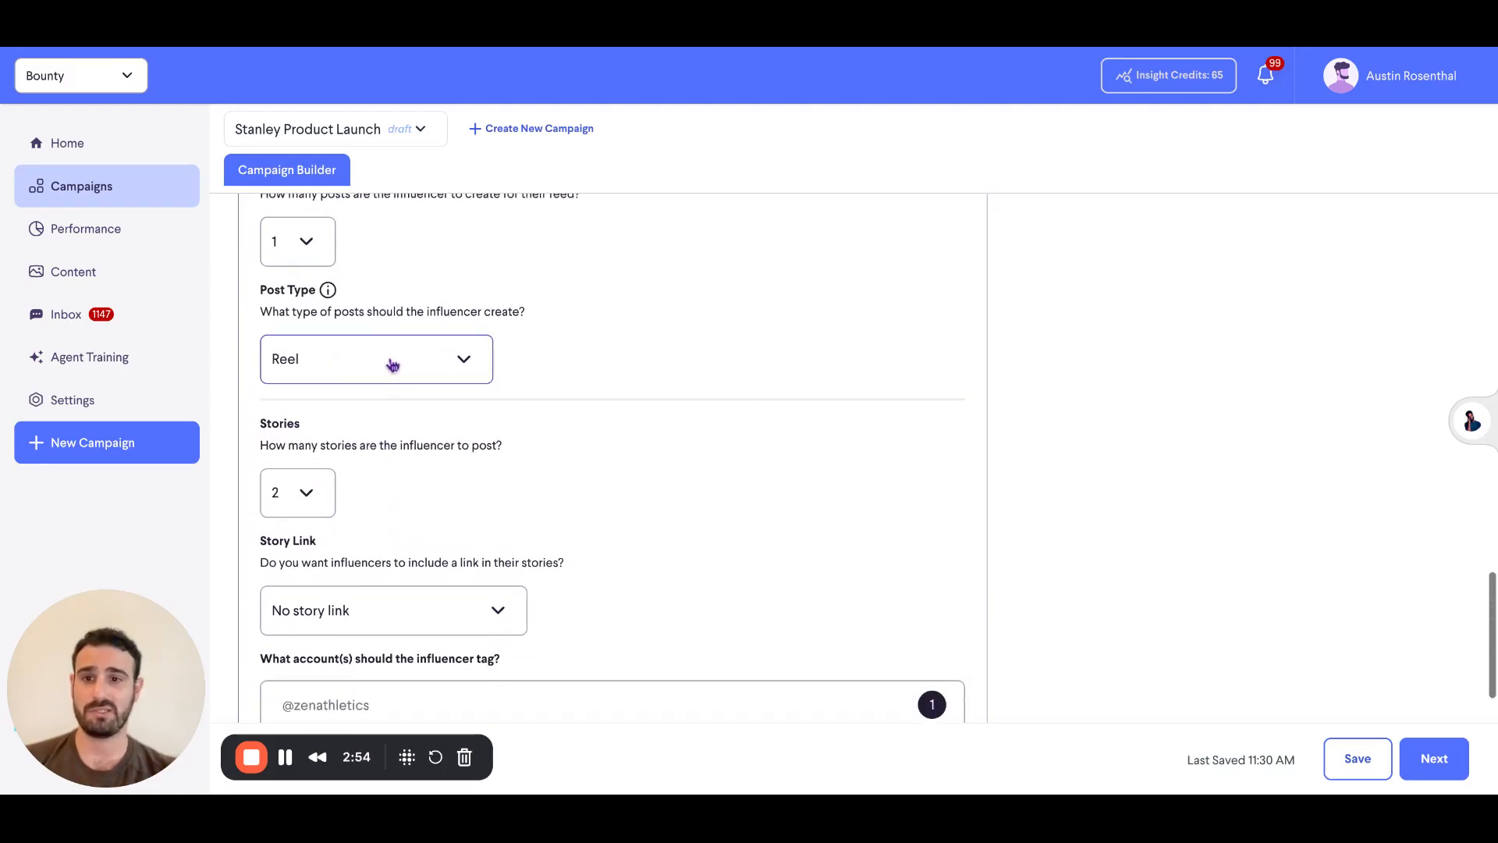
pyautogui.click(393, 359)
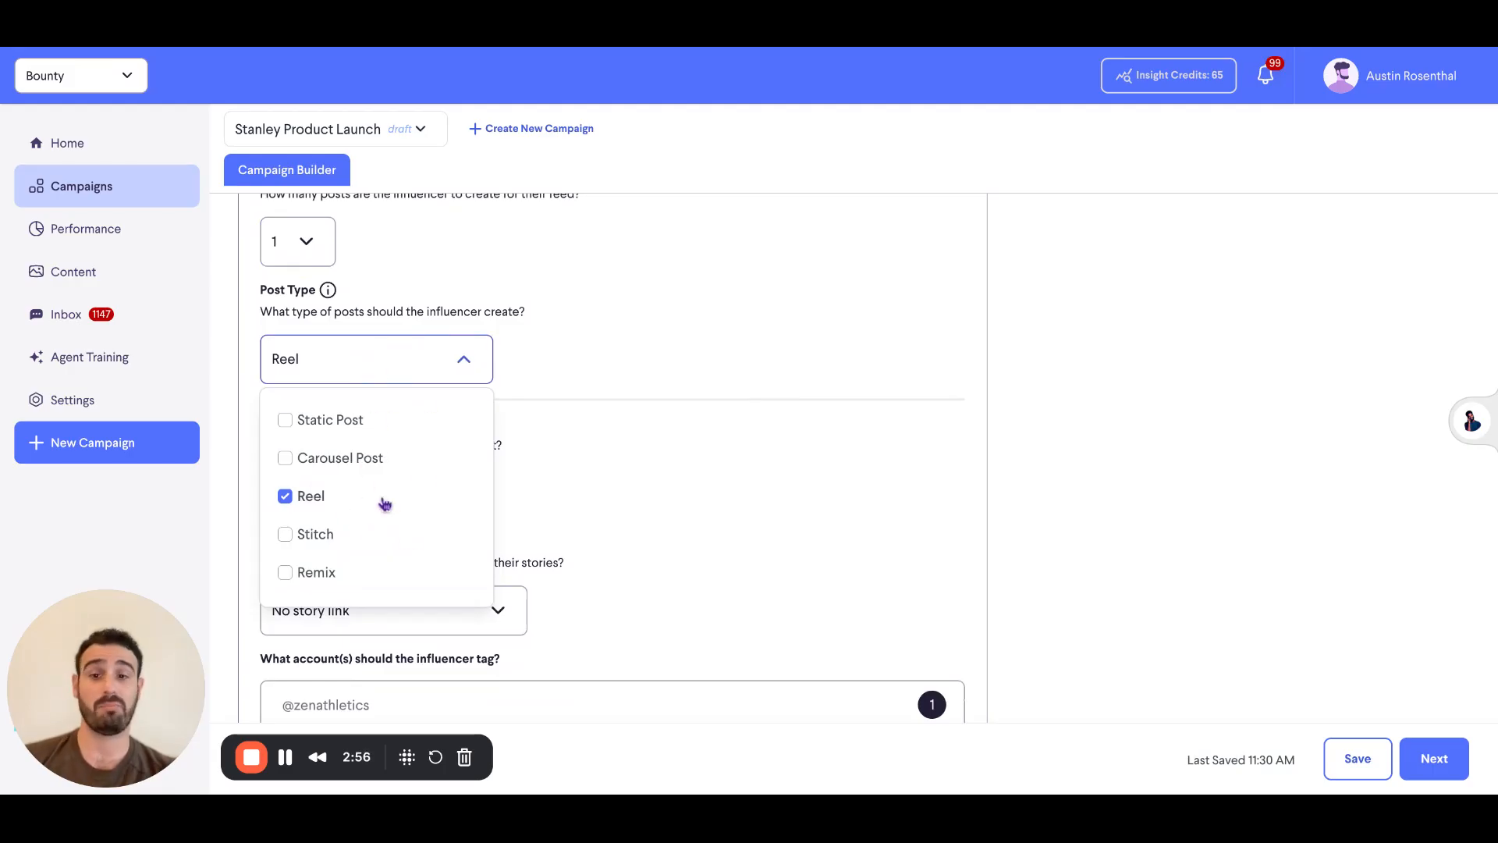
pyautogui.click(590, 336)
# - Examine the Instagram story count options, story link and account tag settings, and the TikTok posting requirements
pyautogui.scroll(-2, 588, 330)
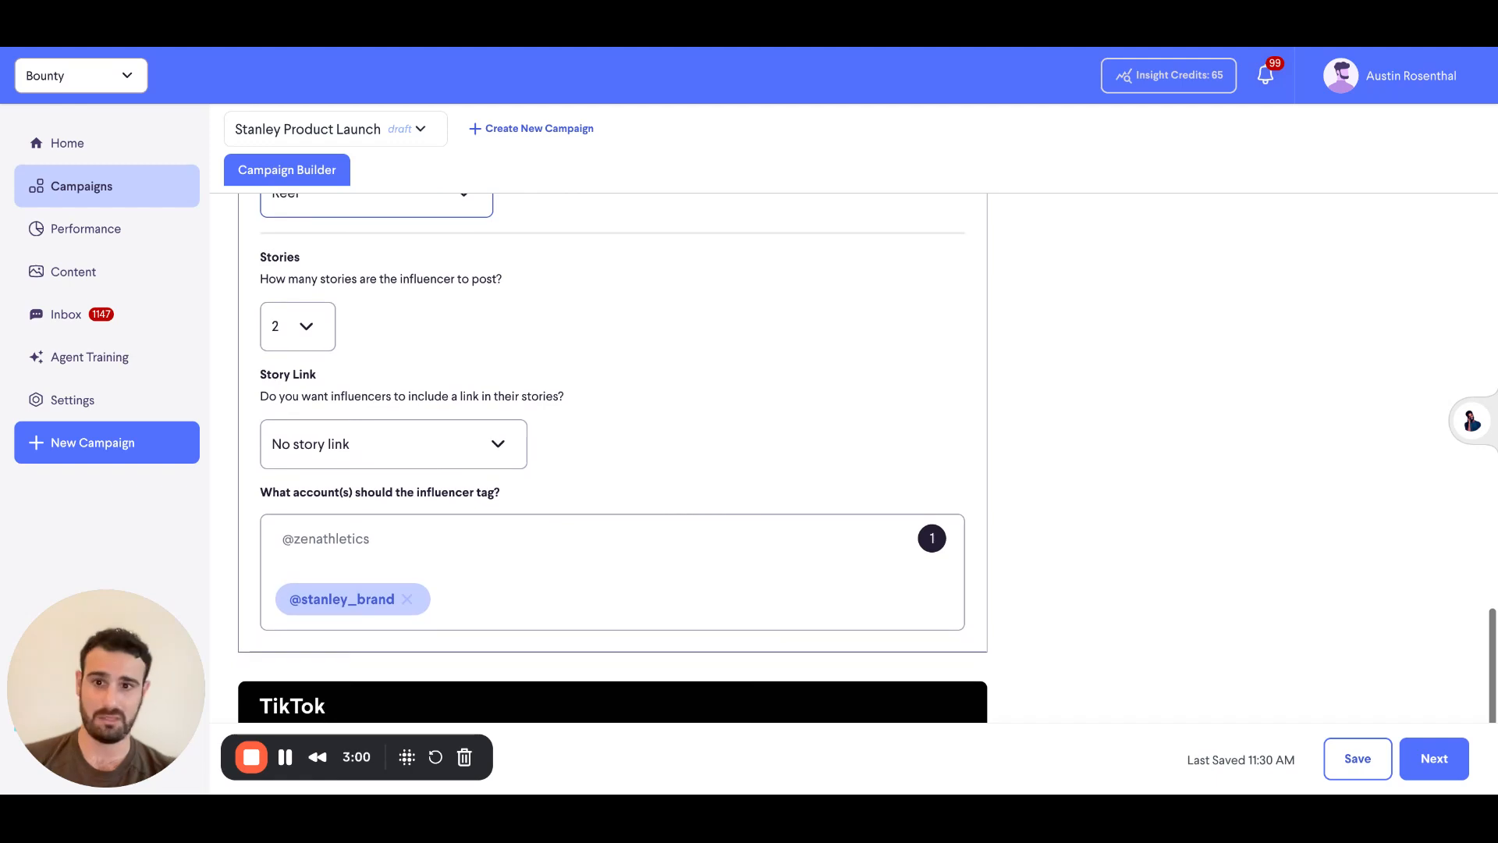
pyautogui.scroll(-1, 613, 458)
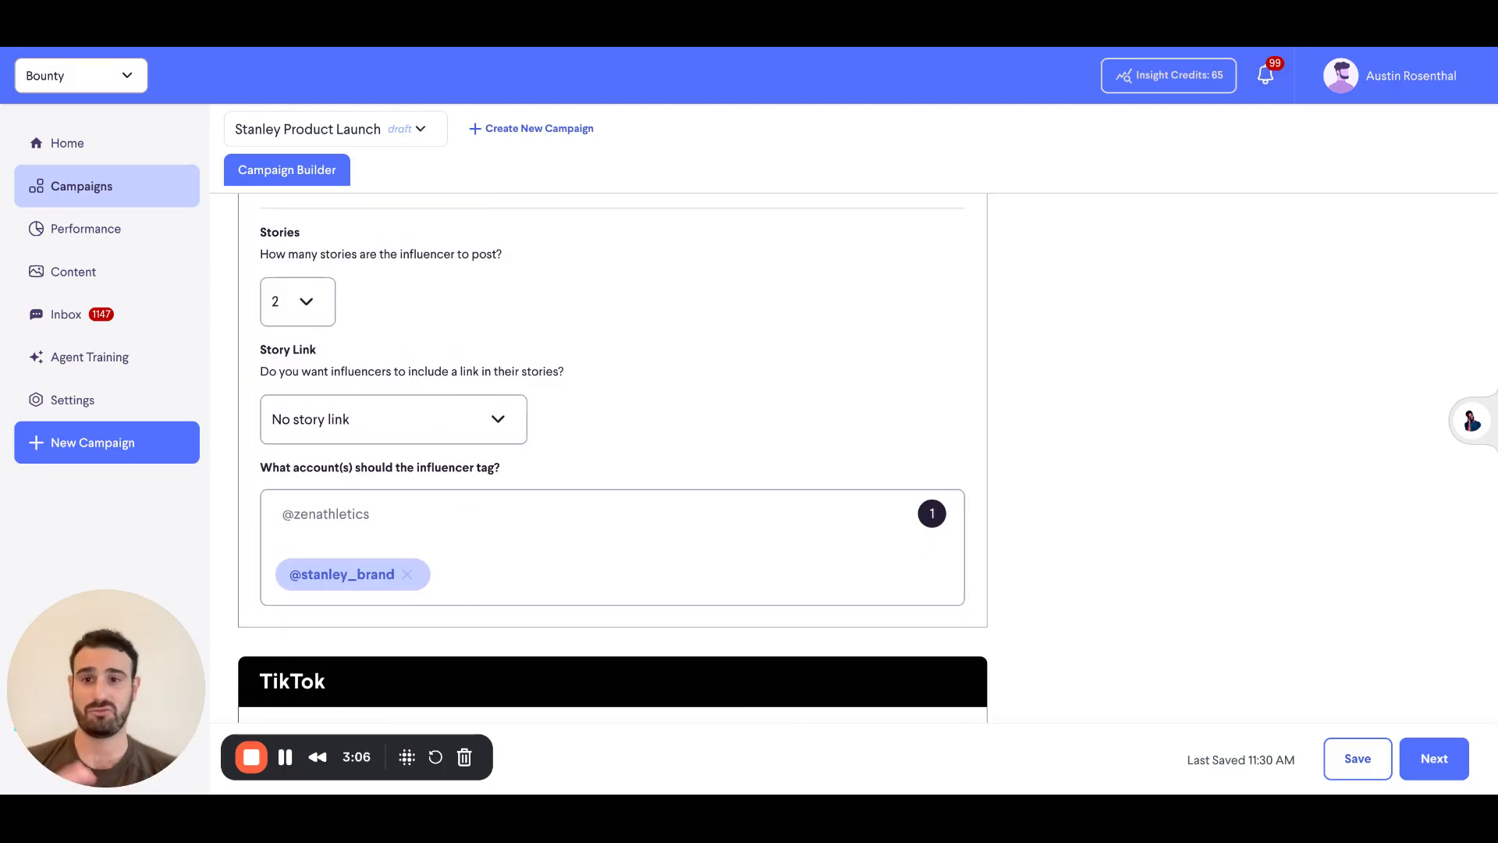
pyautogui.click(287, 318)
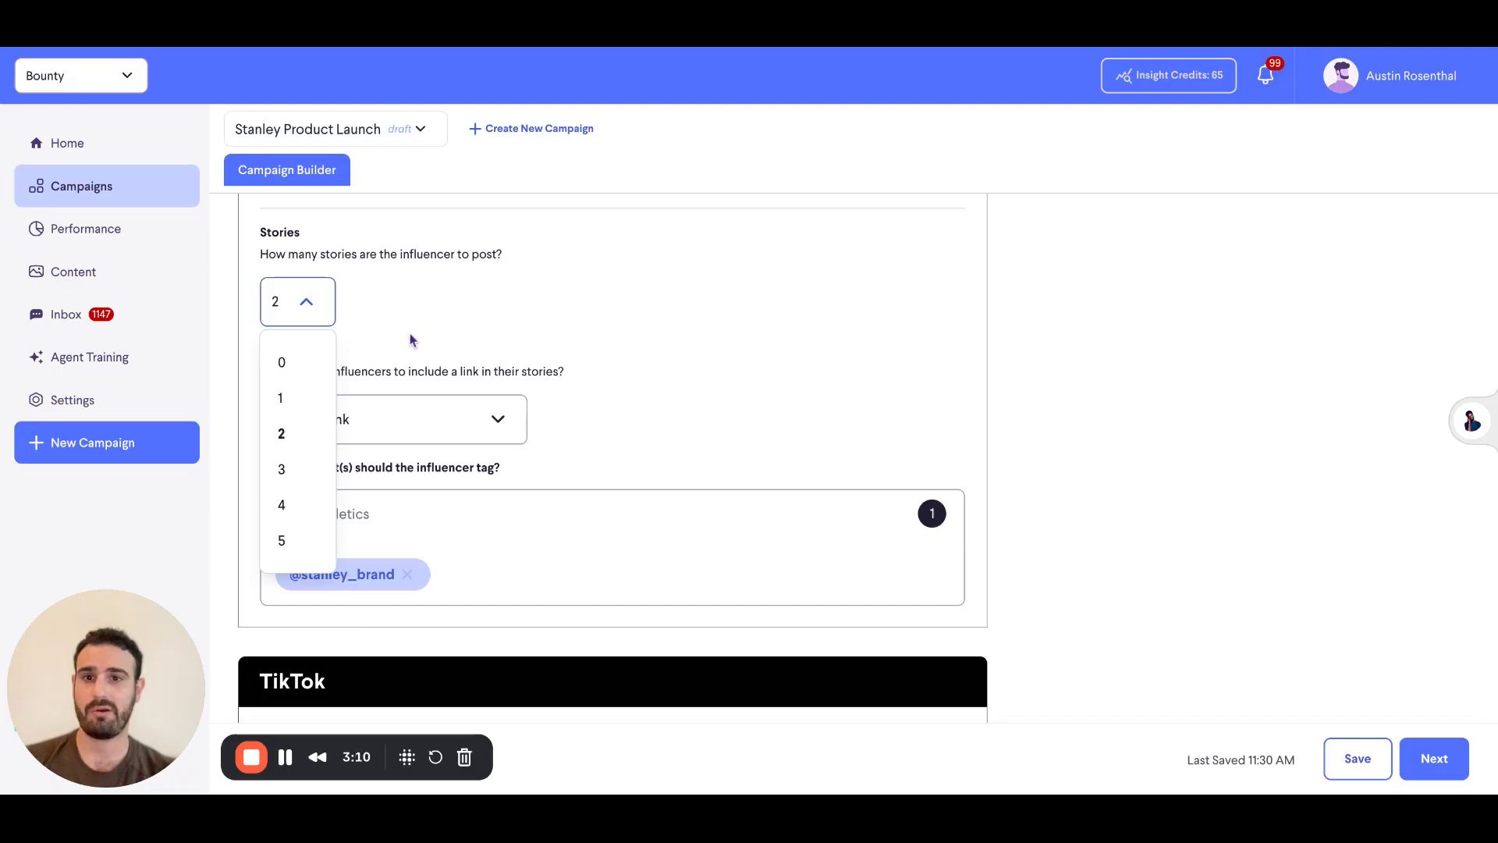
pyautogui.scroll(-1, 409, 334)
pyautogui.scroll(-1, 410, 334)
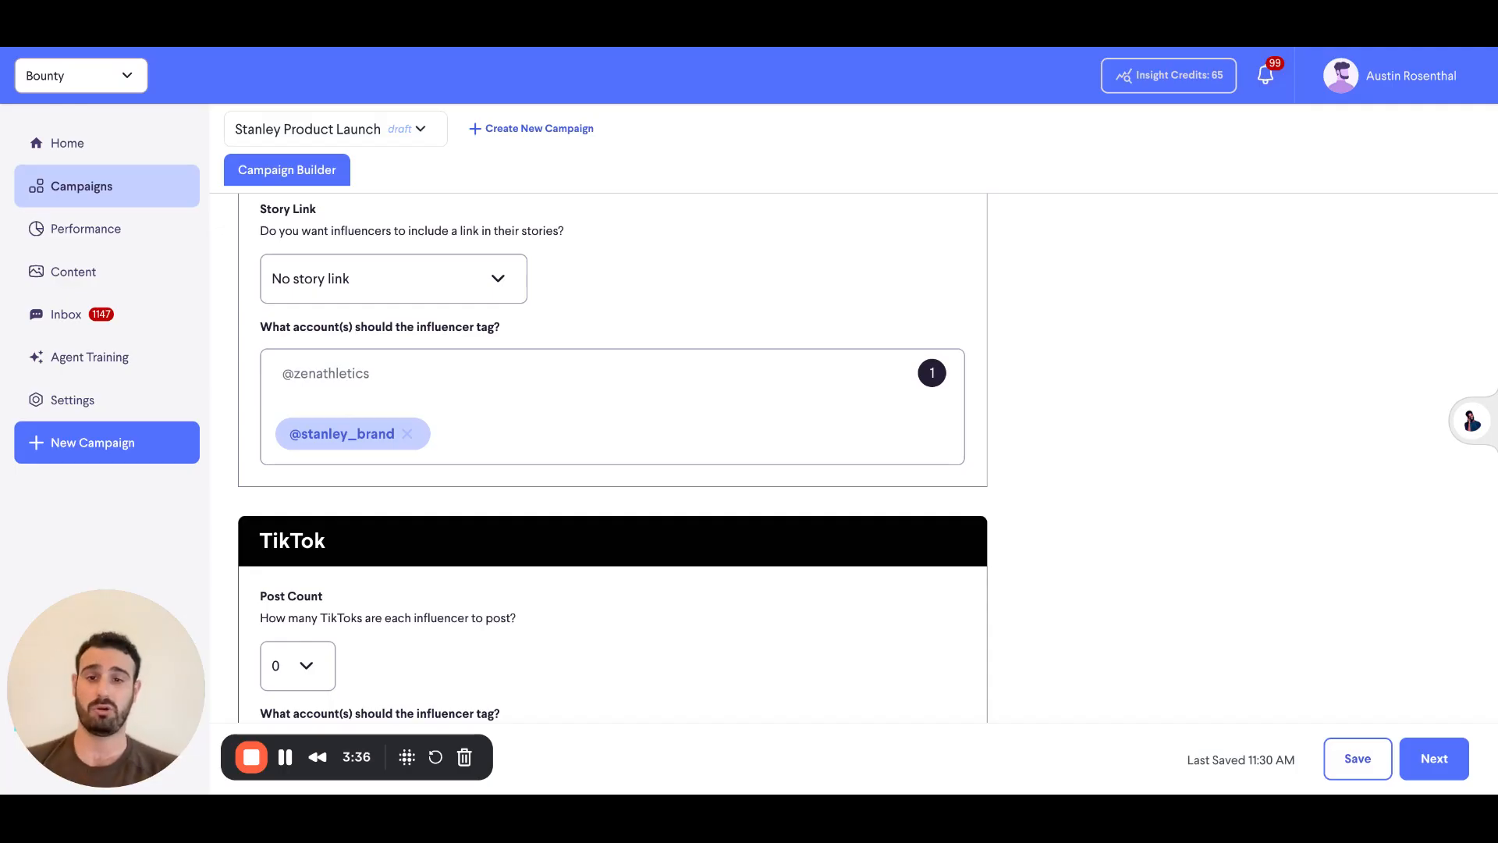
pyautogui.scroll(-2, 959, 690)
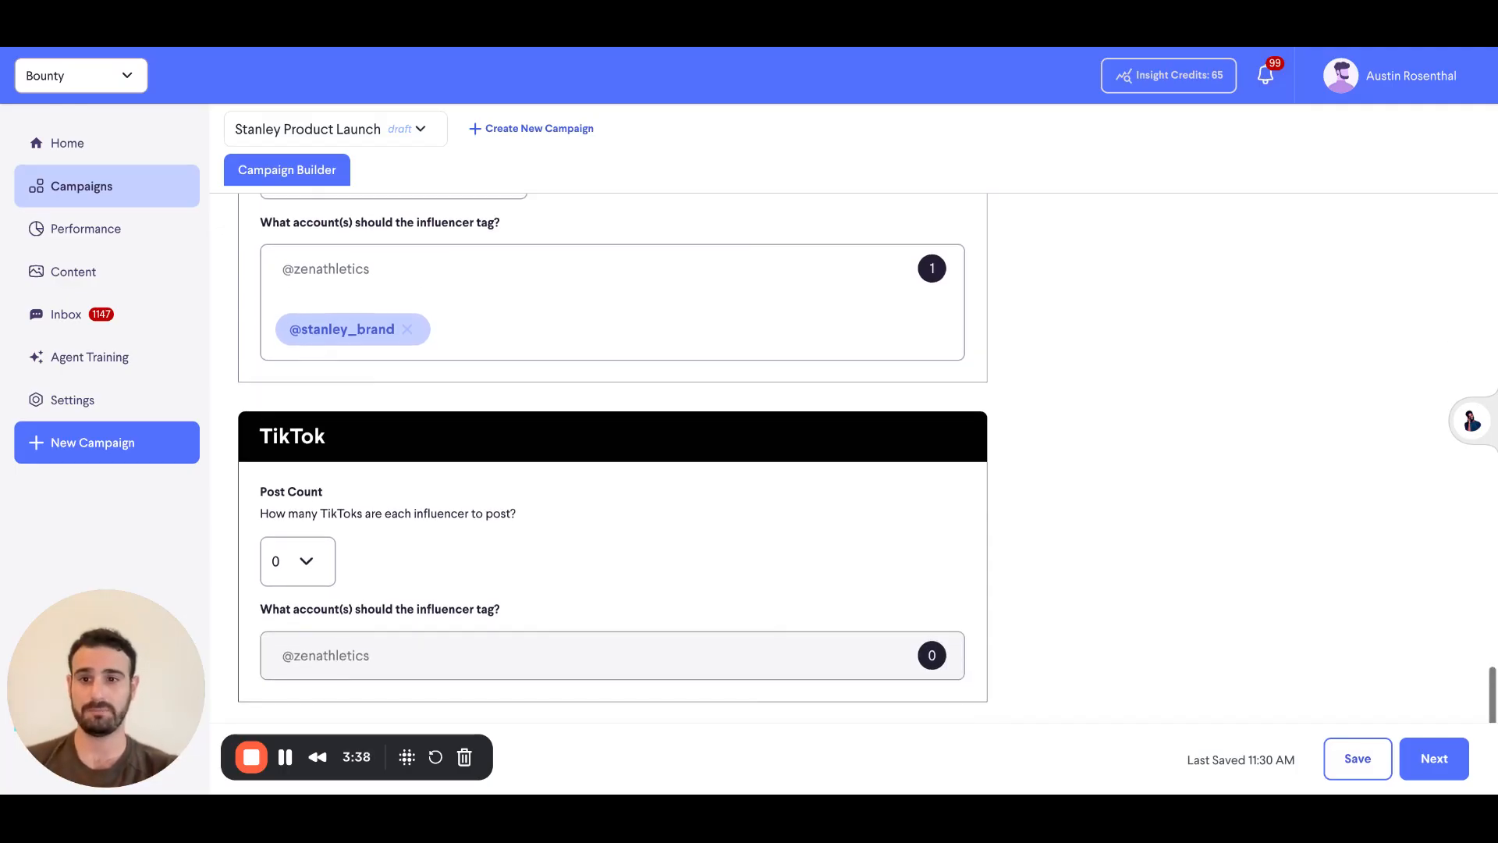